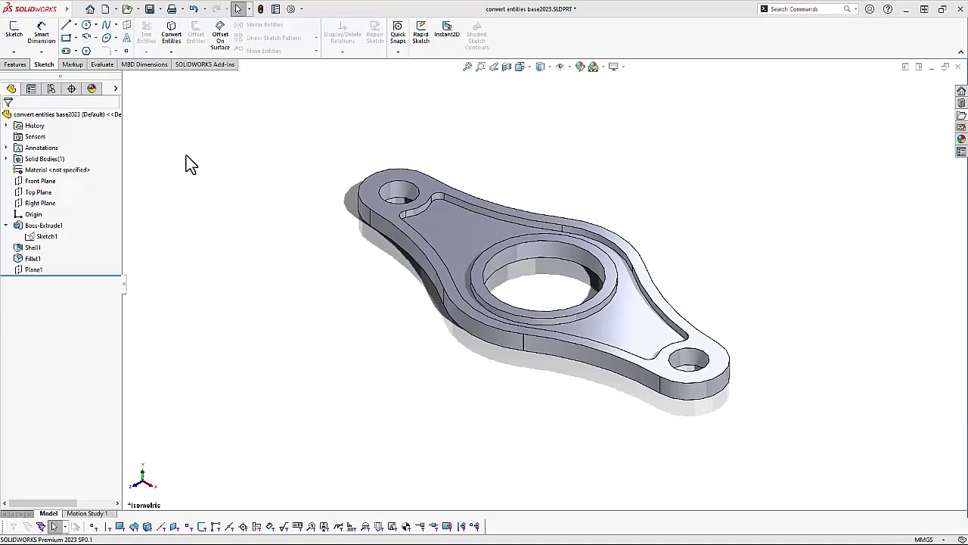
# Open a new sketch, Sketch12, on Plane1 floating above the part
pyautogui.click(36, 270)
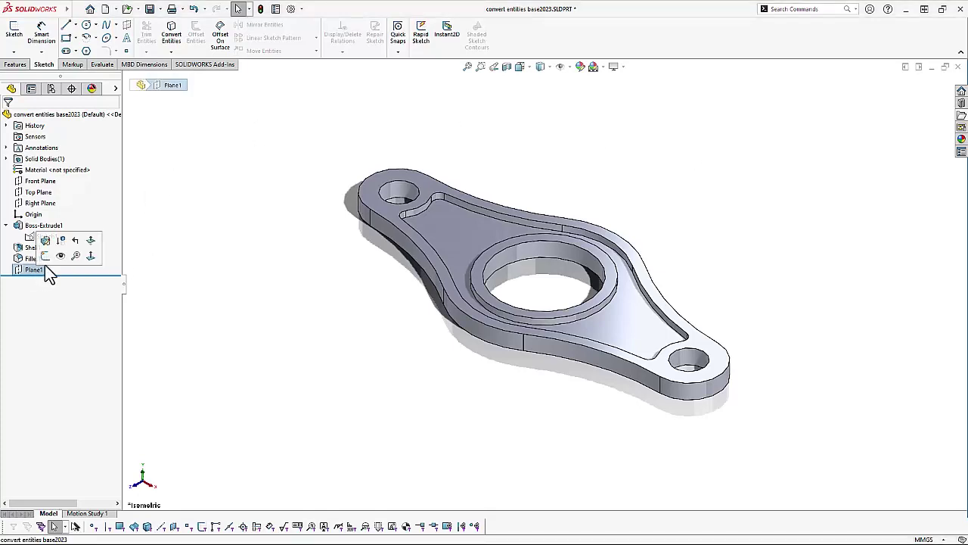
pyautogui.press('f')
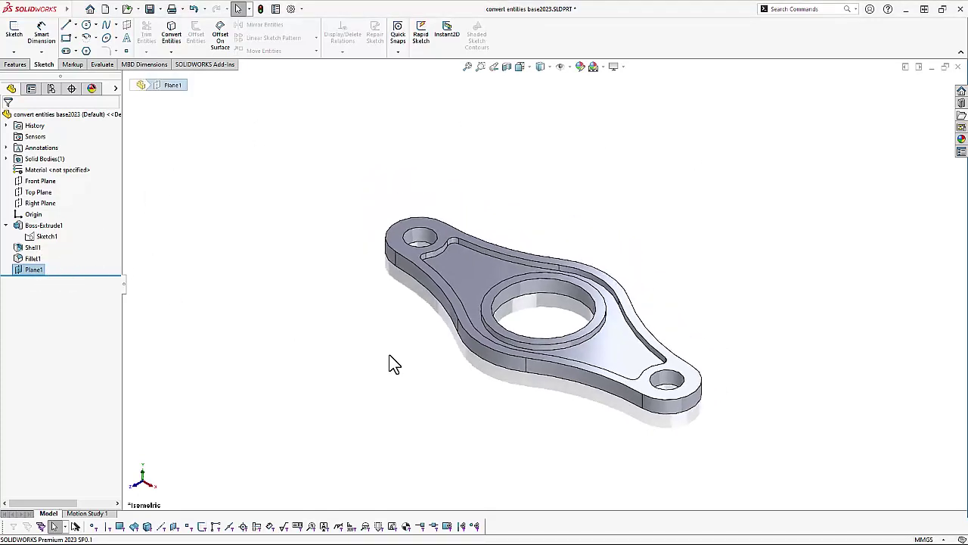
pyautogui.rightClick(520, 167)
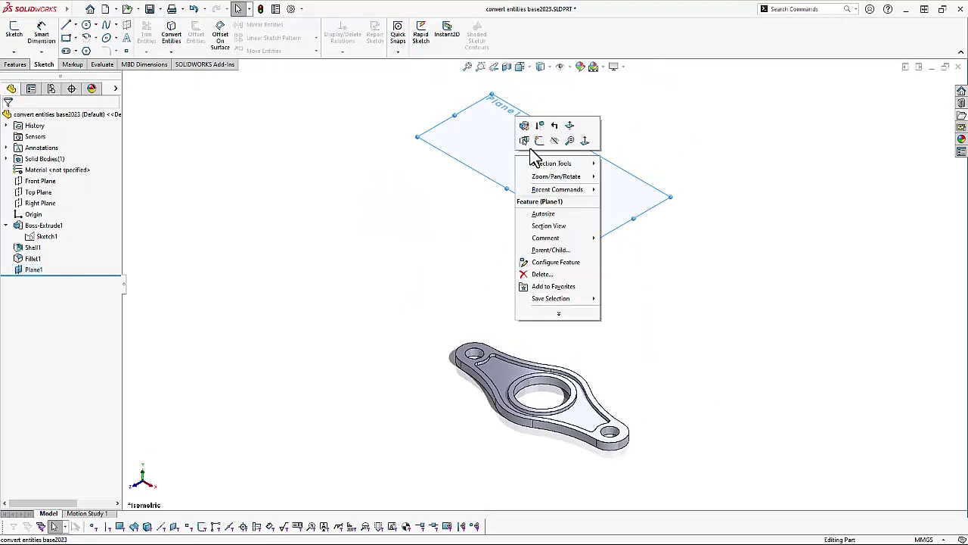
pyautogui.click(538, 141)
pyautogui.moveTo(609, 306); pyautogui.dragTo(573, 295, button='middle')
pyautogui.click(573, 299)
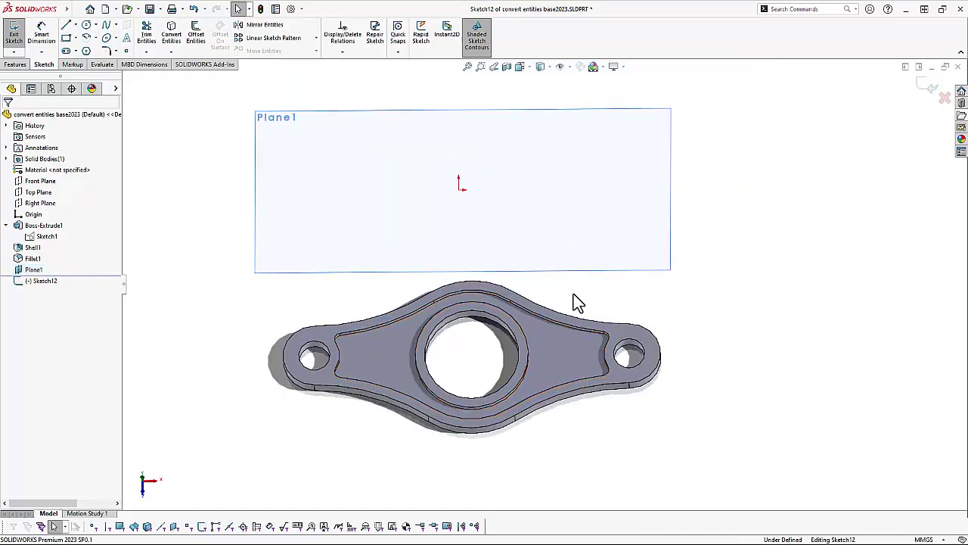
# Use Convert Entities on the part's top face outline, then pick an inner pocket edge
pyautogui.click(172, 34)
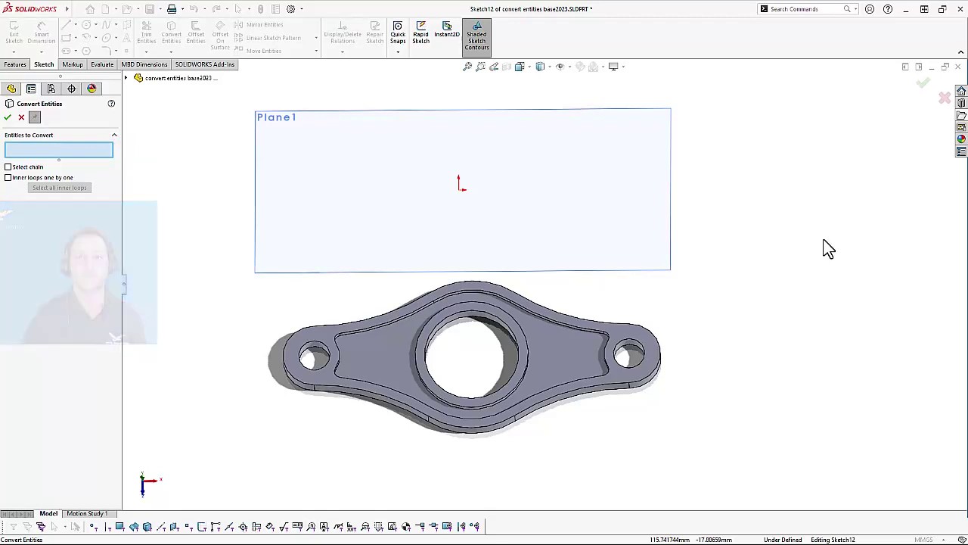
pyautogui.scroll(-1, 737, 245)
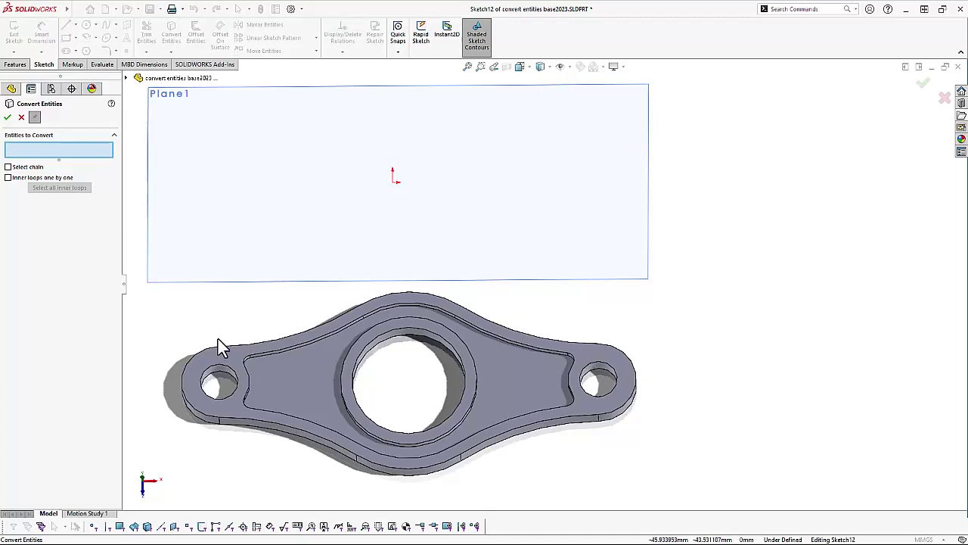
pyautogui.click(226, 360)
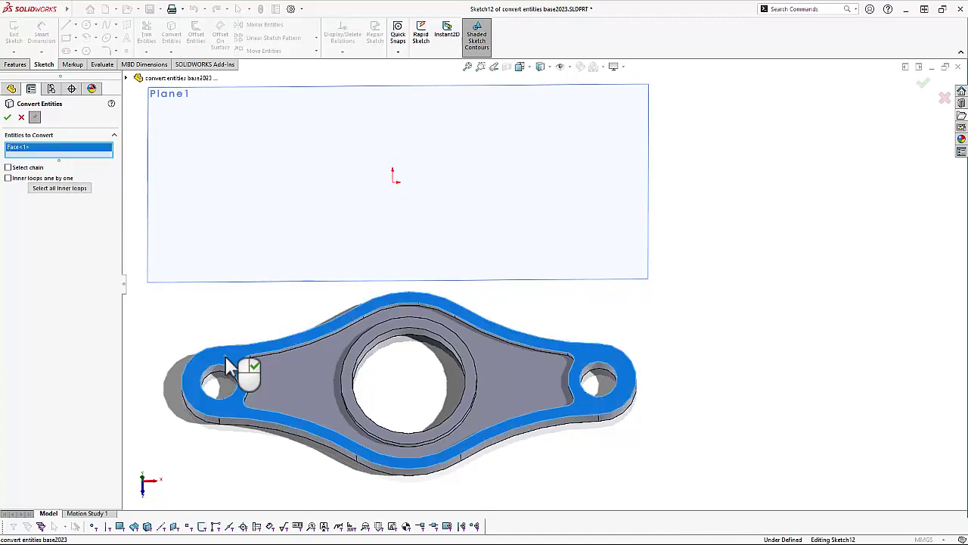
pyautogui.rightClick(226, 360)
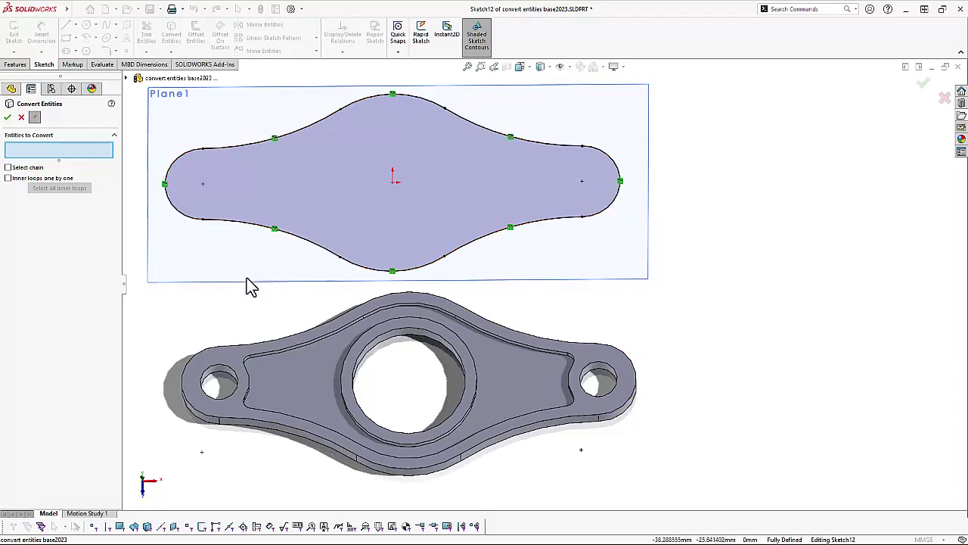
pyautogui.click(254, 389)
# Accept the converted inner pocket edge arc and adjust its endpoint at the left end
pyautogui.rightClick(254, 389)
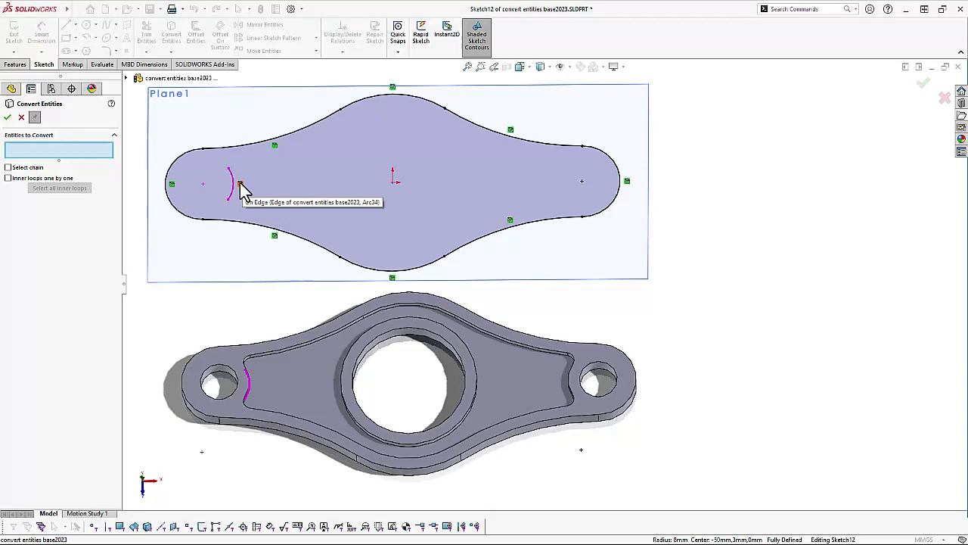
pyautogui.click(22, 117)
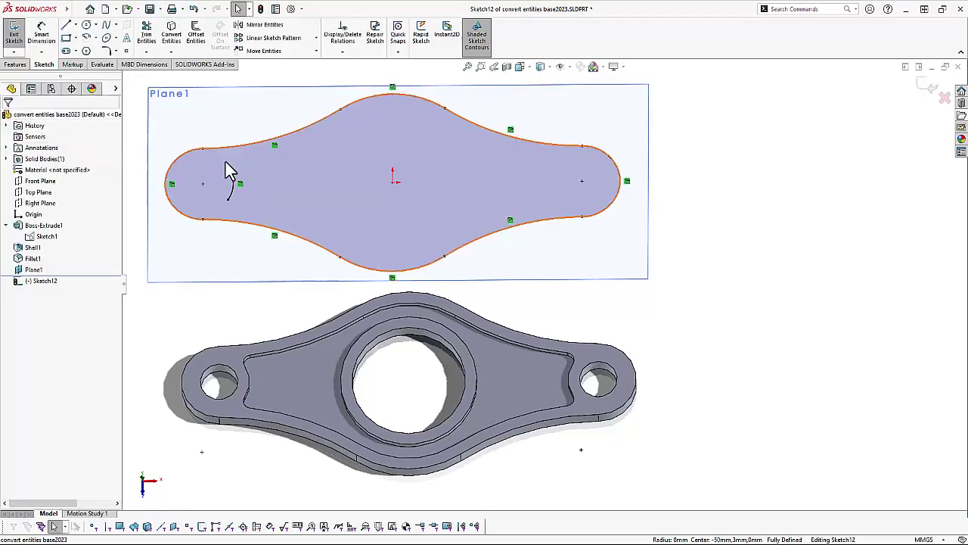
pyautogui.moveTo(233, 180)
pyautogui.mouseDown()
pyautogui.moveTo(209, 169)
pyautogui.moveTo(195, 182)
pyautogui.moveTo(194, 203)
pyautogui.moveTo(207, 213)
pyautogui.moveTo(234, 211)
pyautogui.moveTo(190, 201)
pyautogui.moveTo(209, 158)
pyautogui.moveTo(233, 179)
pyautogui.mouseUp()
pyautogui.click(236, 183)
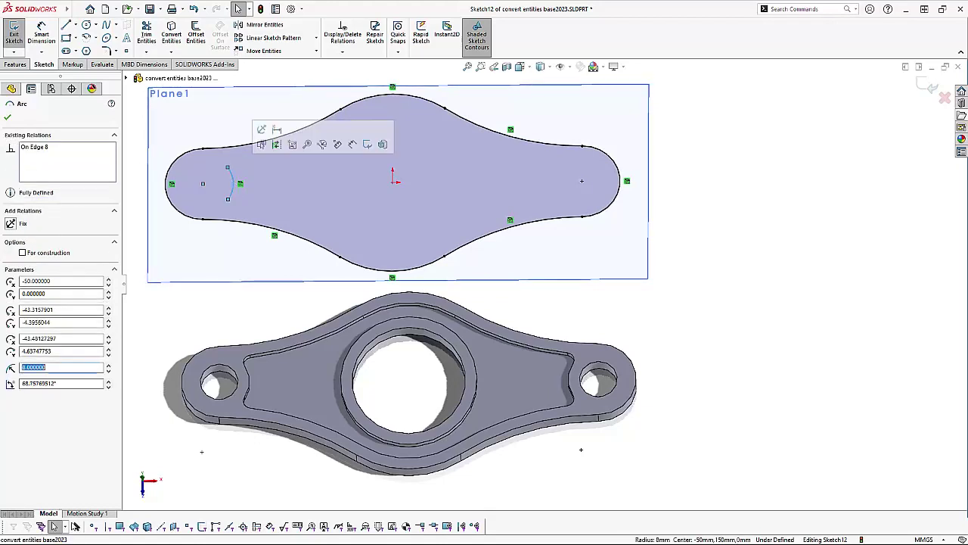
pyautogui.click(256, 198)
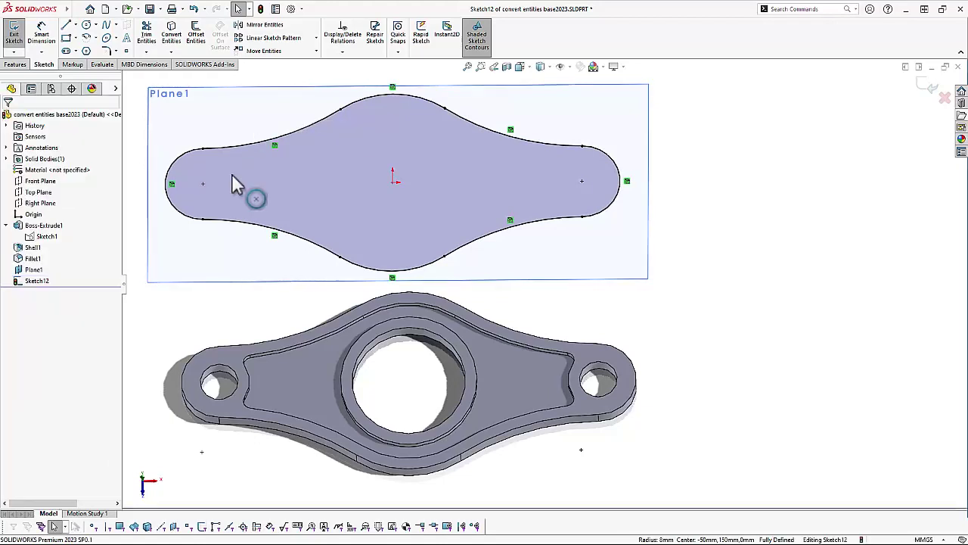
# Convert the top face with Select all inner loops, adding the pocket outline and end-hole circles
pyautogui.click(173, 33)
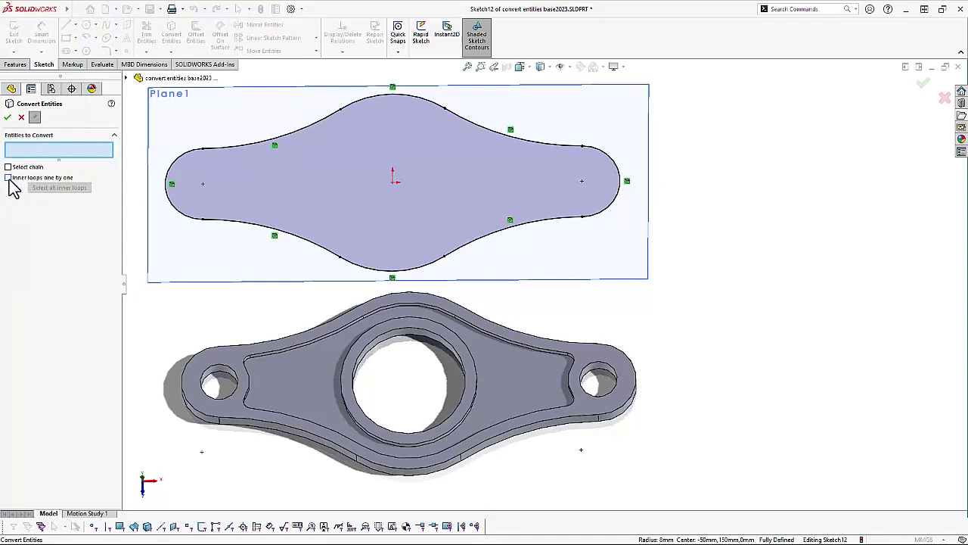
pyautogui.click(253, 386)
pyautogui.rightClick(253, 386)
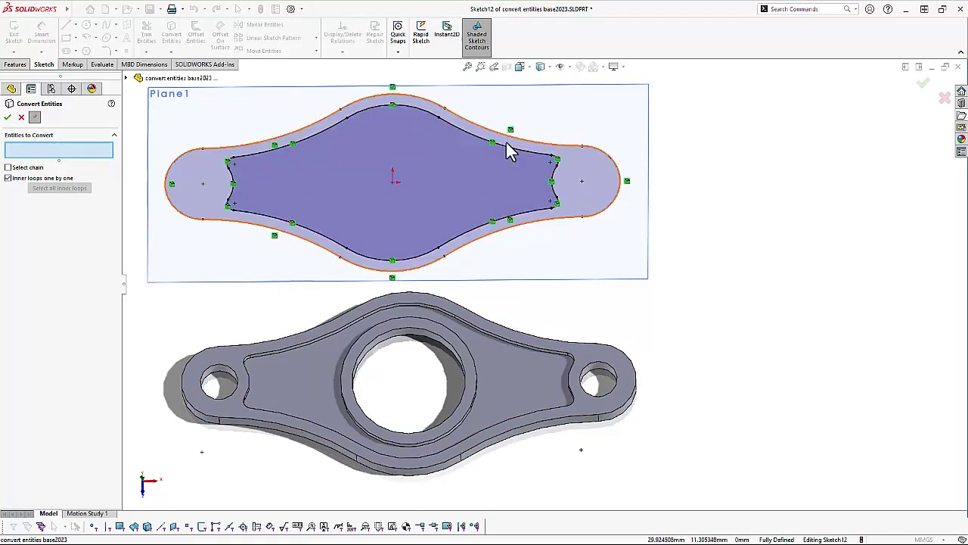
pyautogui.click(232, 366)
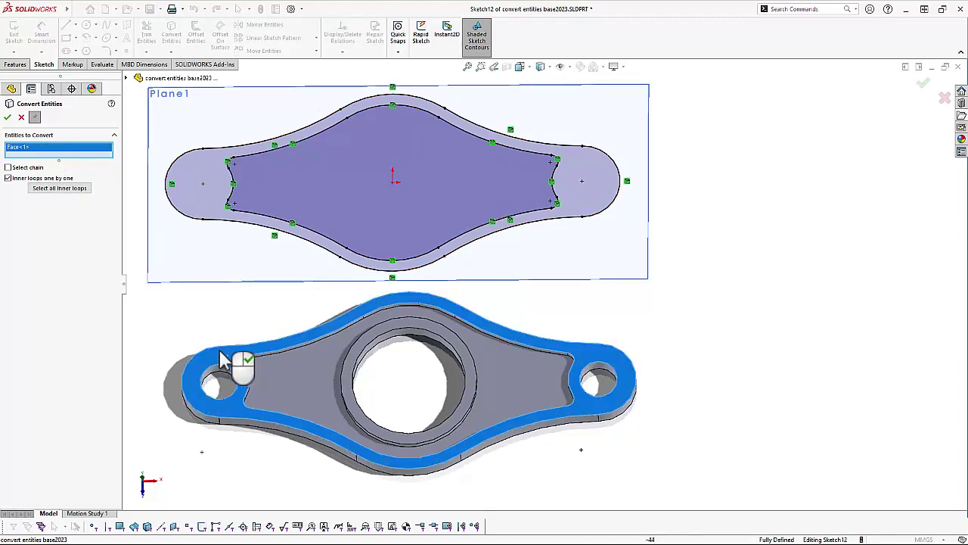
pyautogui.click(68, 189)
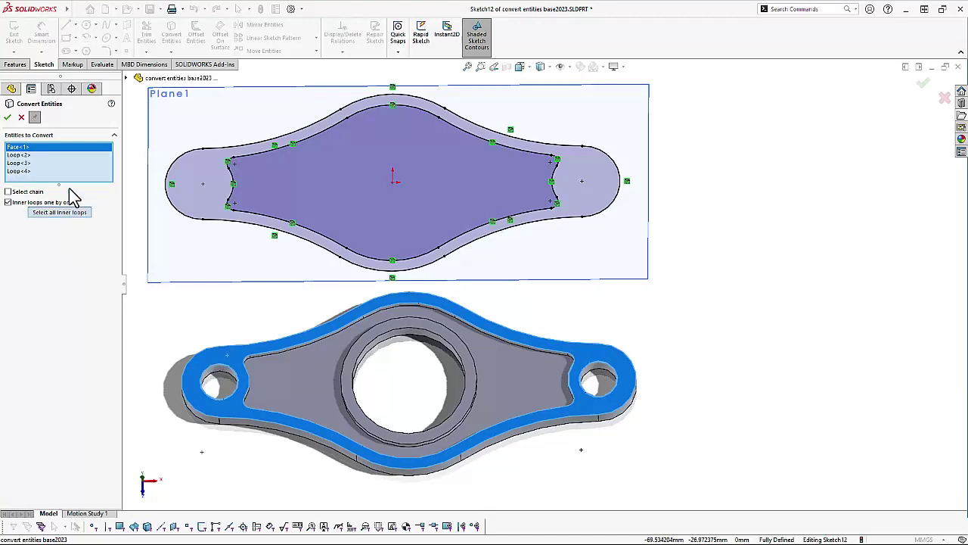
pyautogui.click(8, 117)
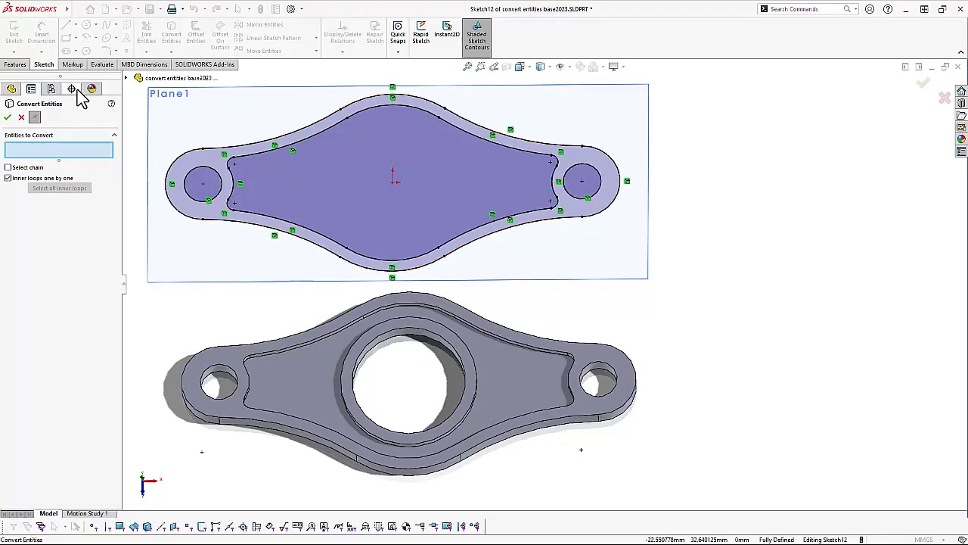
# Box-select and delete all existing outlines from the Plane1 sketch
pyautogui.click(8, 117)
pyautogui.moveTo(137, 85)
pyautogui.mouseDown()
pyautogui.moveTo(474, 138)
pyautogui.moveTo(684, 284)
pyautogui.mouseUp()
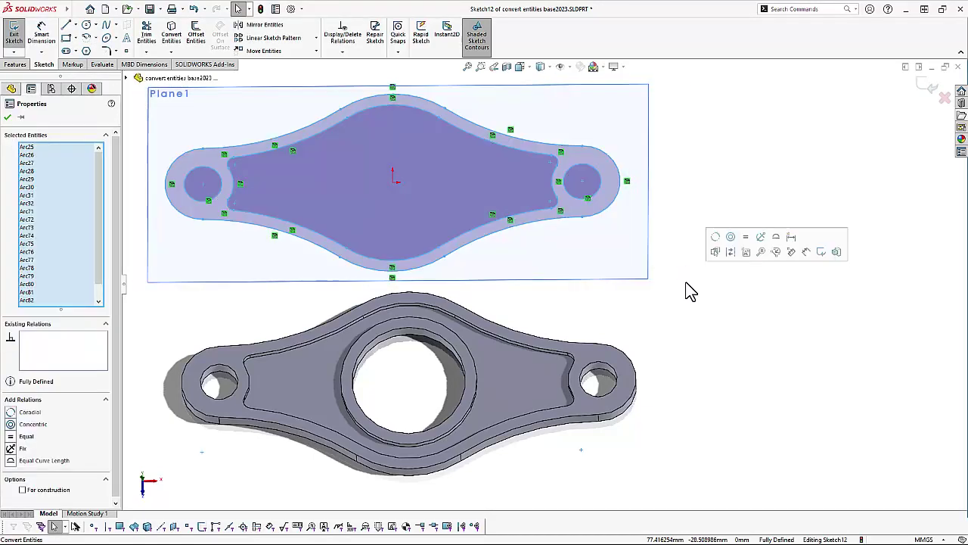
pyautogui.press('Delete')
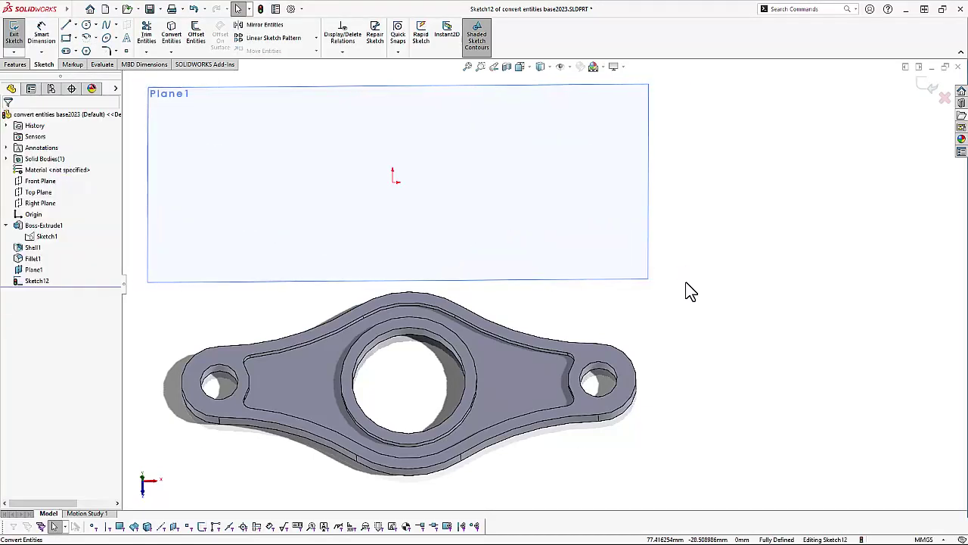
# Convert the top face's three inner loops: the central bore and both end holes
pyautogui.click(172, 36)
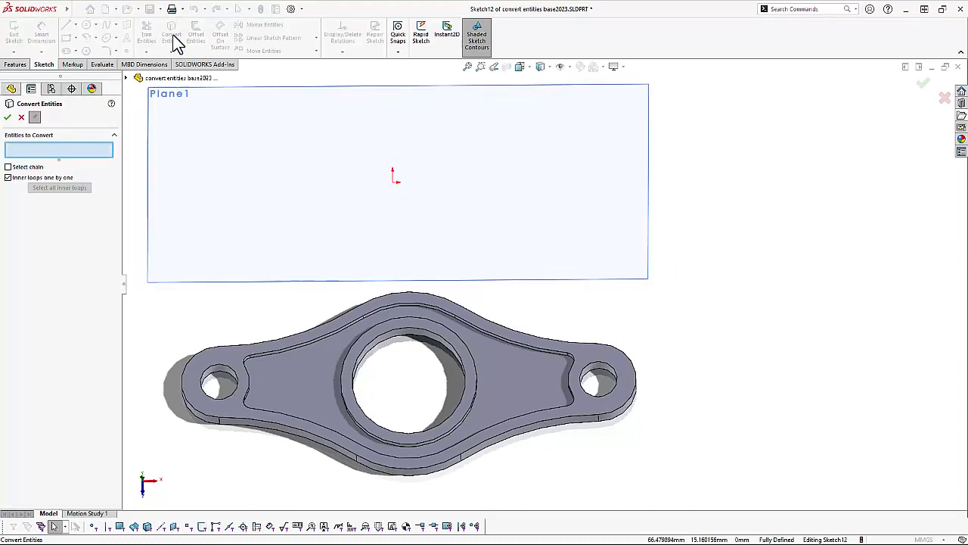
pyautogui.rightClick(307, 374)
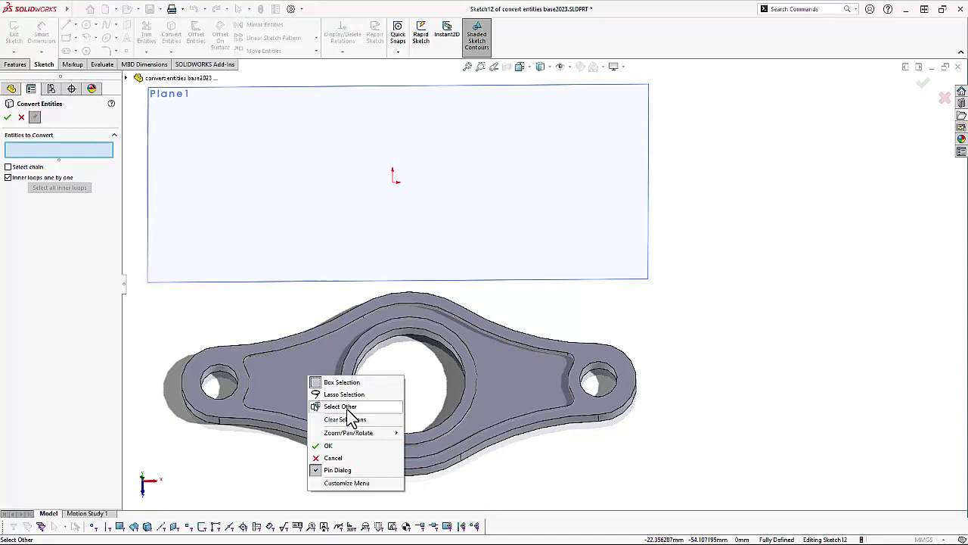
pyautogui.click(347, 409)
pyautogui.click(323, 402)
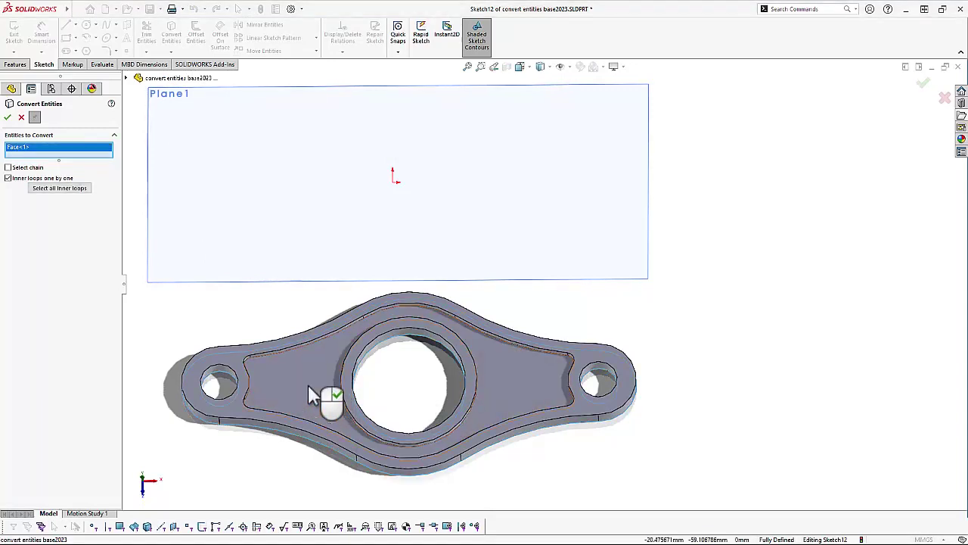
pyautogui.click(69, 190)
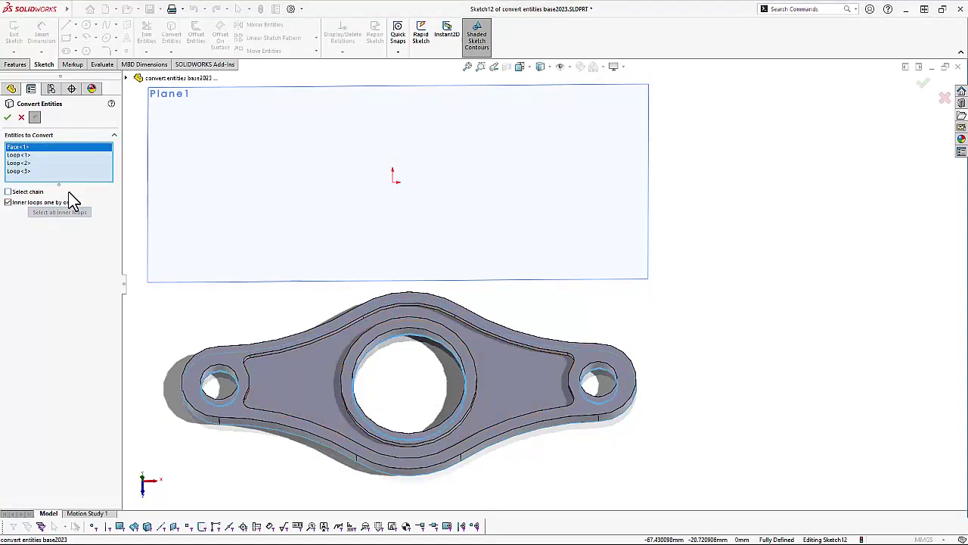
pyautogui.click(8, 119)
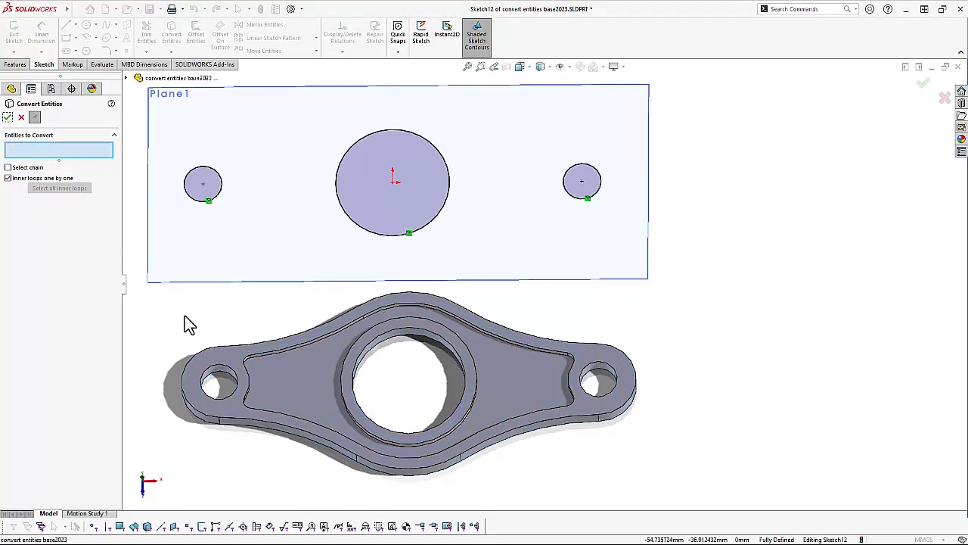
pyautogui.click(21, 117)
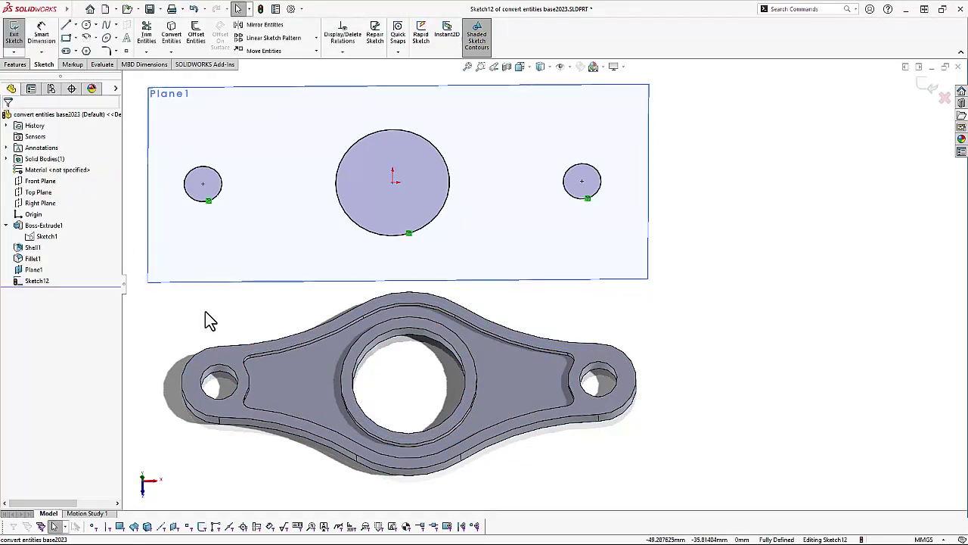
pyautogui.click(225, 367)
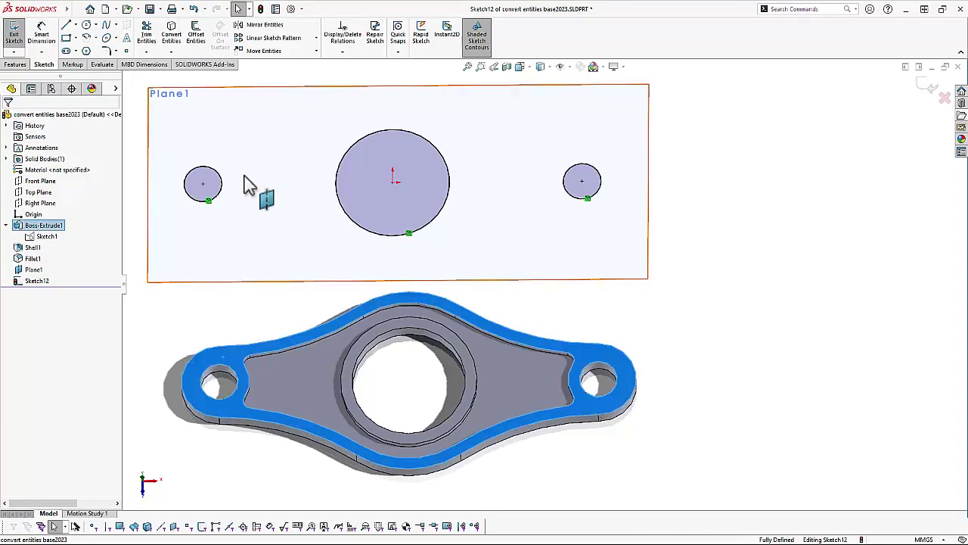
# Convert the selected top face's outer profile into Sketch12 and exit the sketch
pyautogui.click(172, 38)
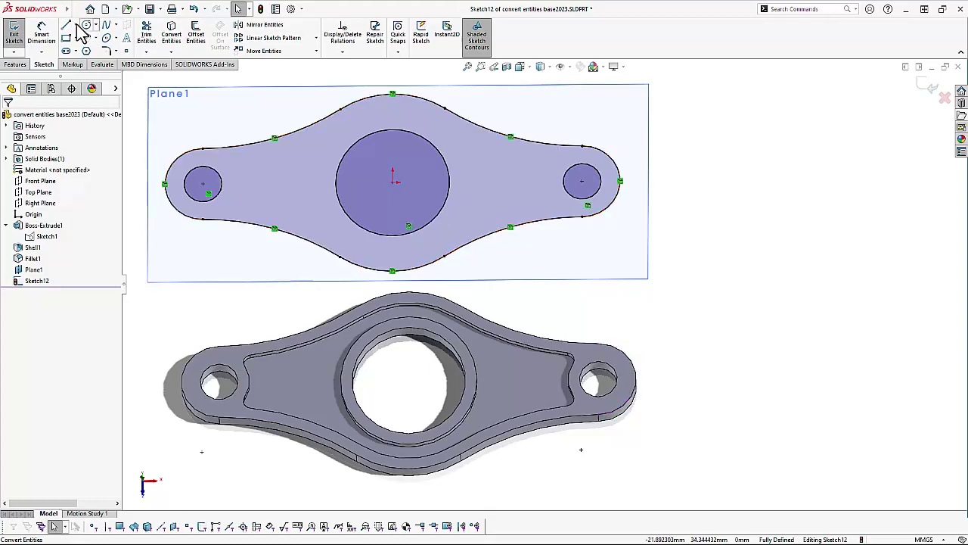
pyautogui.click(15, 38)
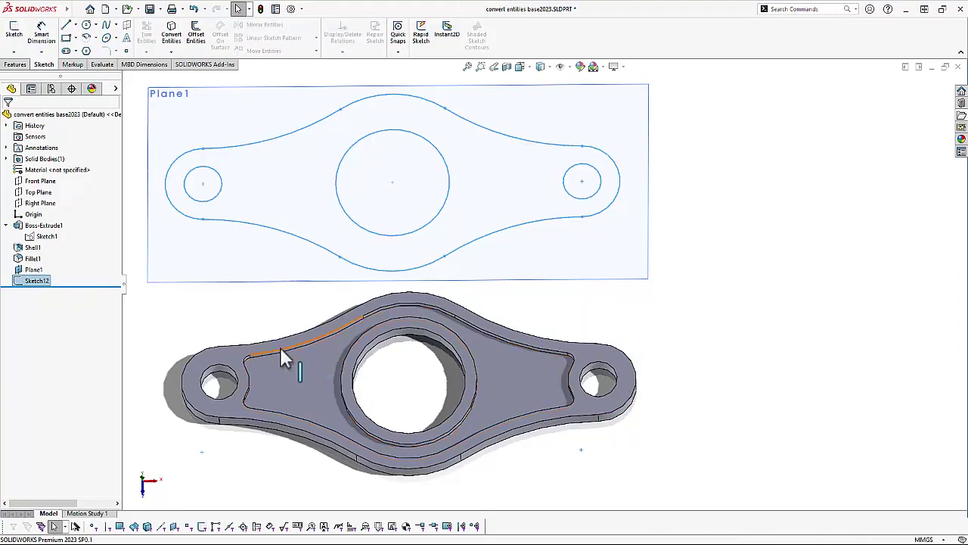
# Change the Boss-Extrude1 end hole diameter from Ø10 to Ø15 and rebuild
pyautogui.click(229, 362)
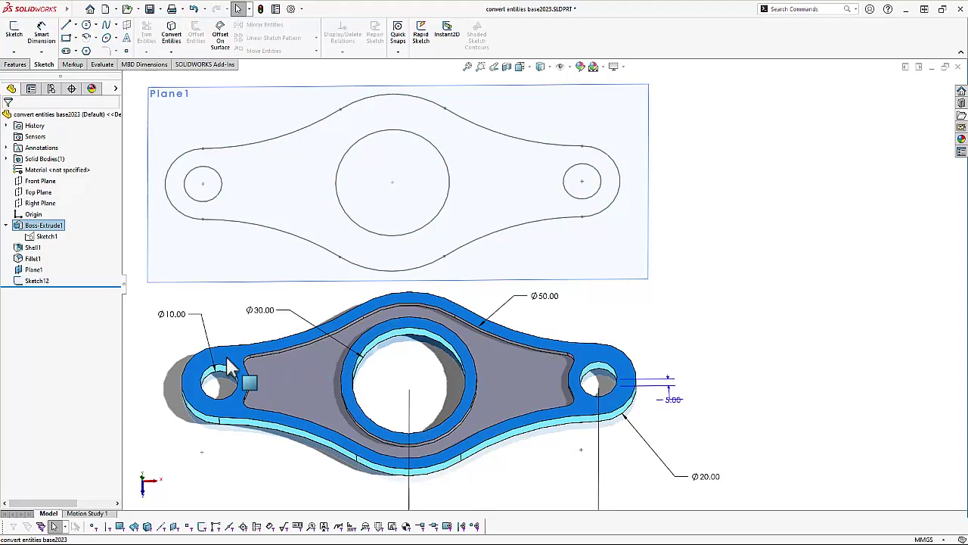
pyautogui.doubleClick(175, 318)
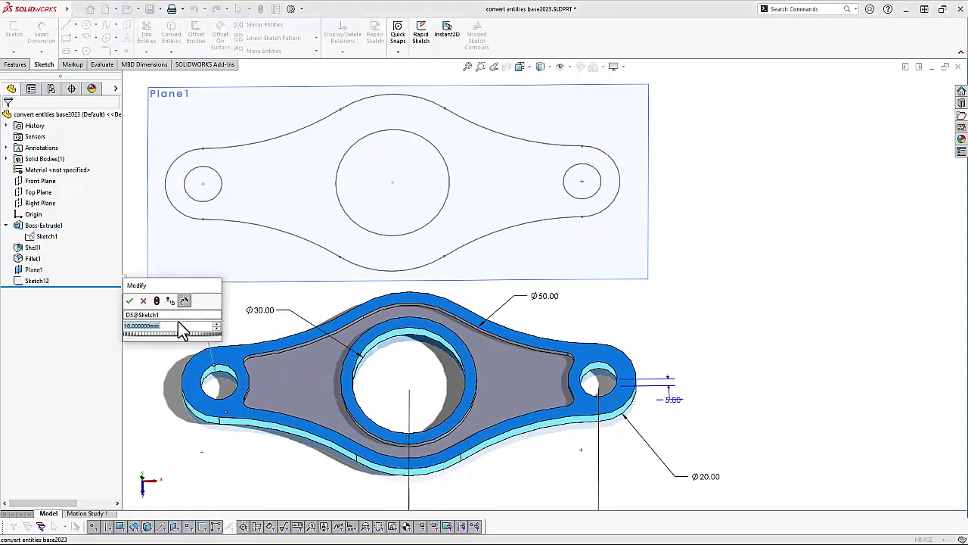
pyautogui.write('10')
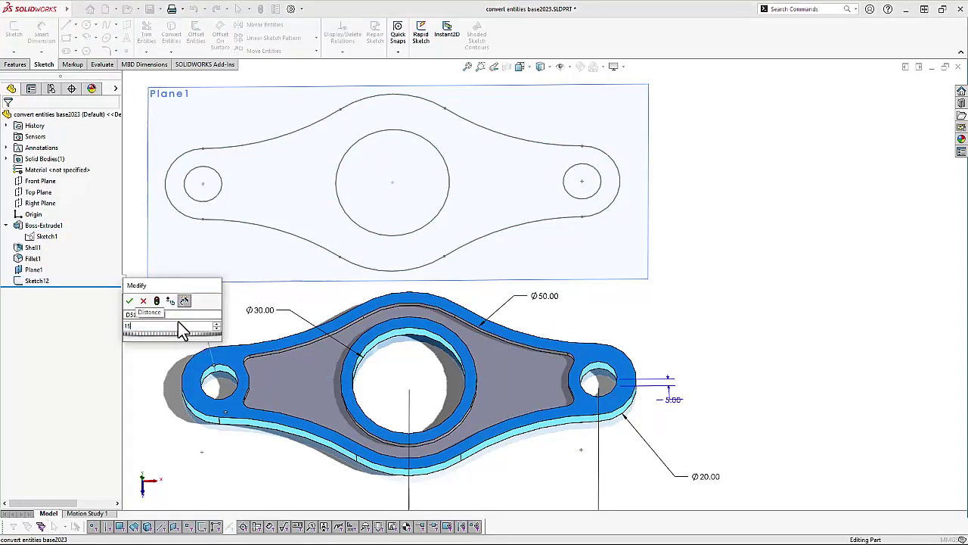
pyautogui.press('Return')
pyautogui.click(181, 328)
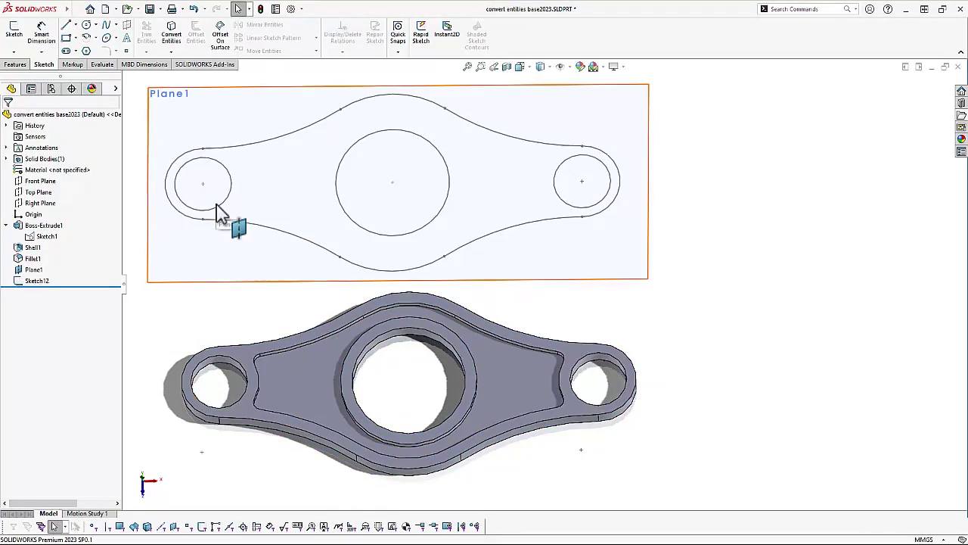
# Change the Ø50 profile diameter to 60 and view the part isometrically
pyautogui.click(452, 306)
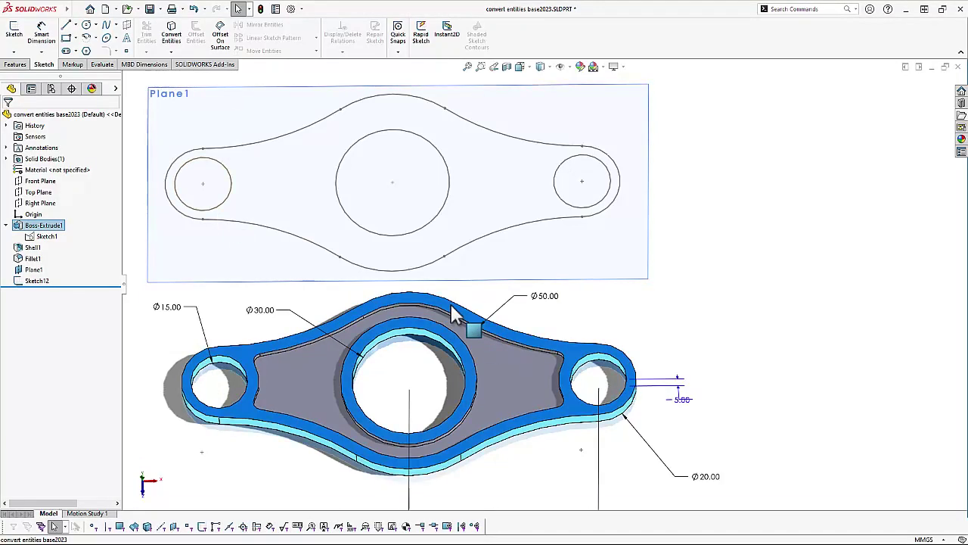
pyautogui.doubleClick(550, 300)
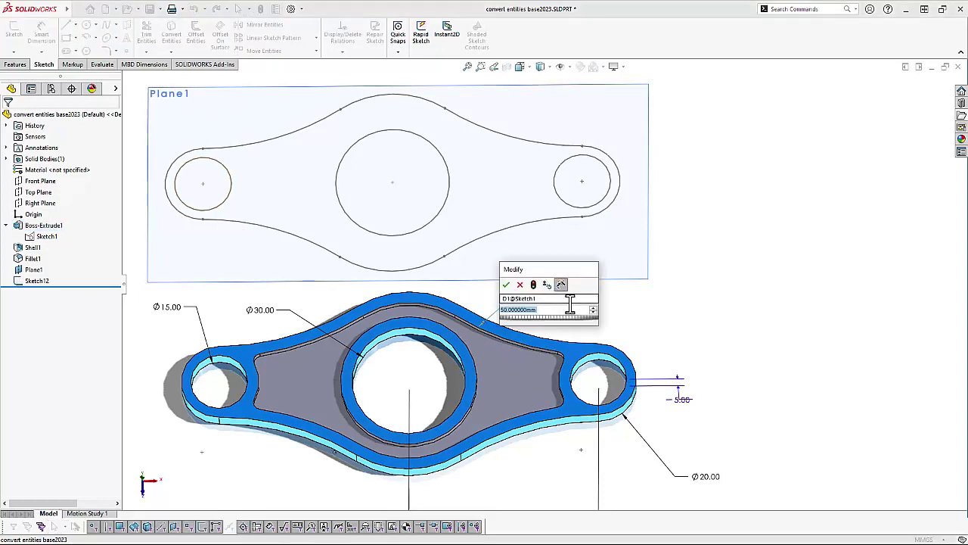
pyautogui.write('50')
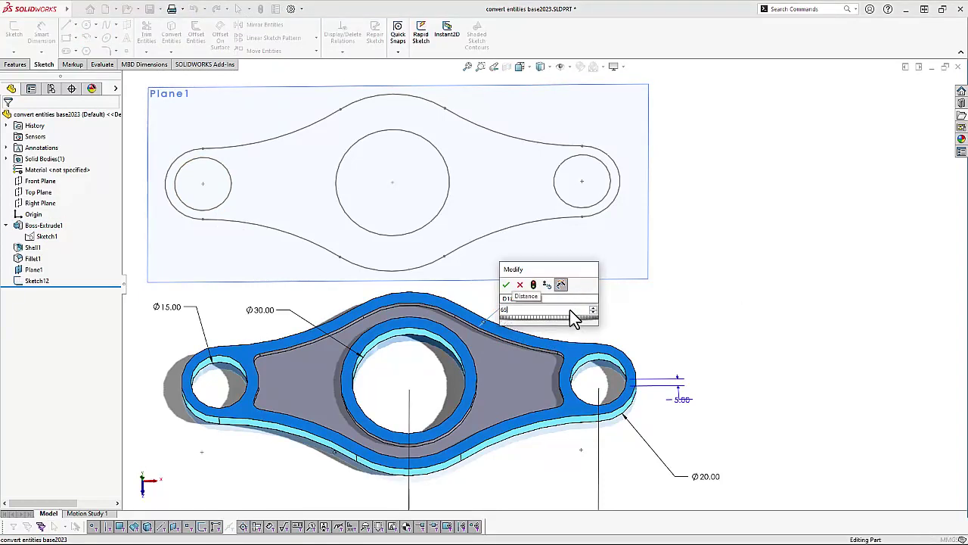
pyautogui.press('Return')
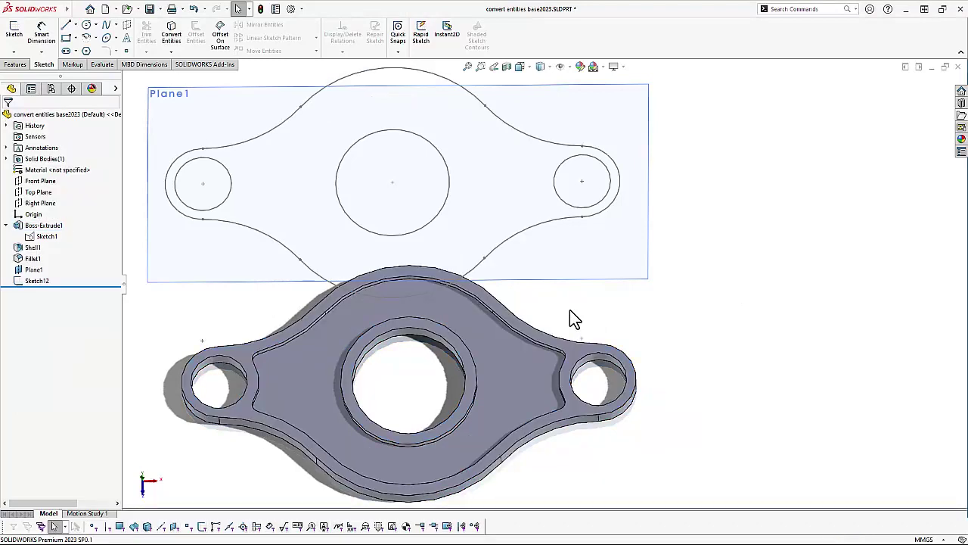
pyautogui.hotkey('ctrl', '7')
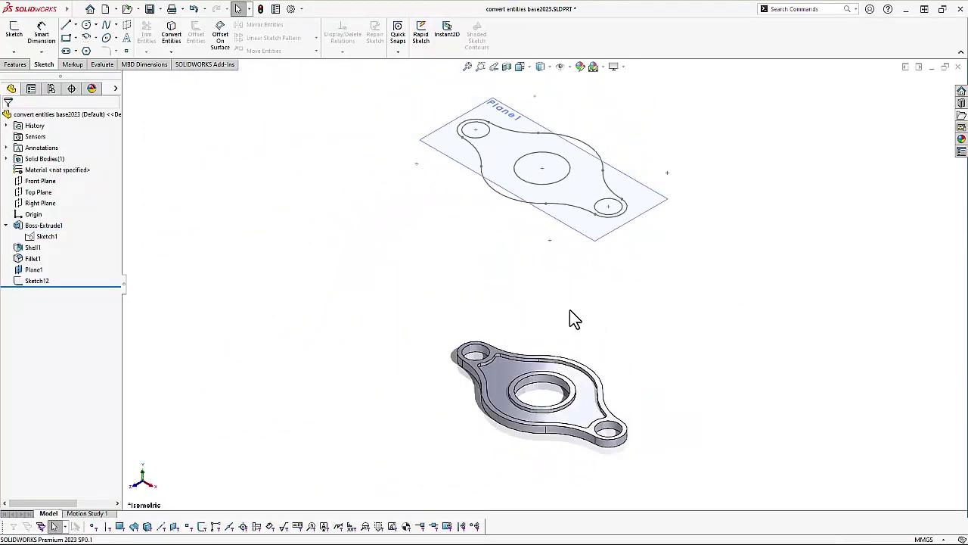